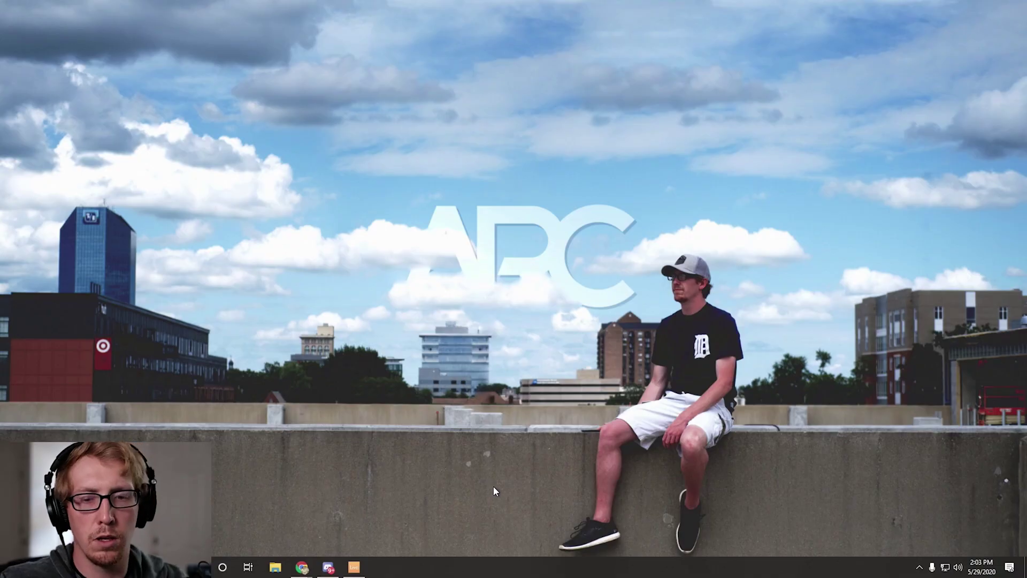
In a new Chrome window, search 'fujifilm x webcam software' and open the fujifilm-x.com result.
right_click(307, 572)
left_click(297, 512)
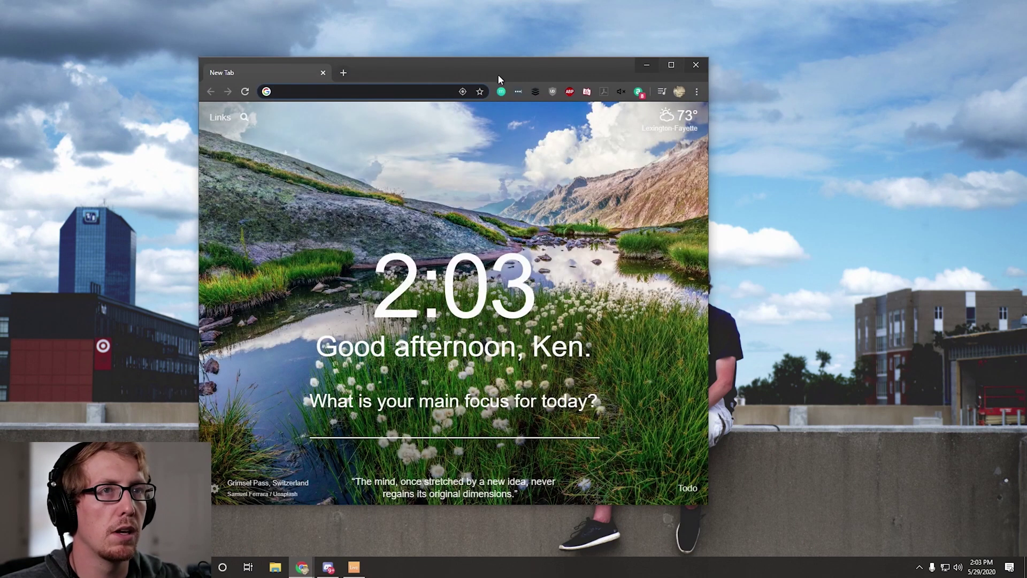
type("fujifilm")
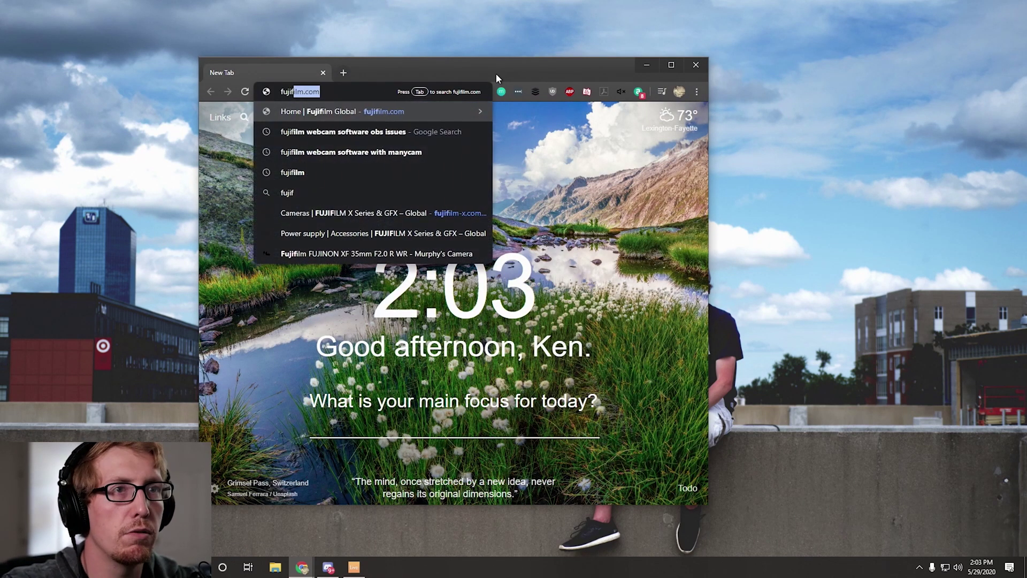
type(" x w")
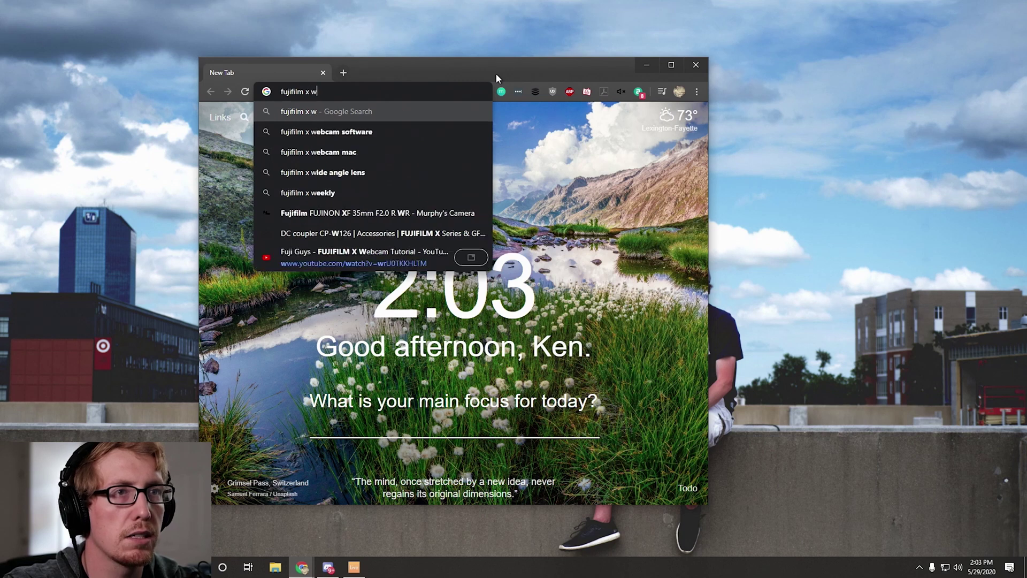
type("ebcam software")
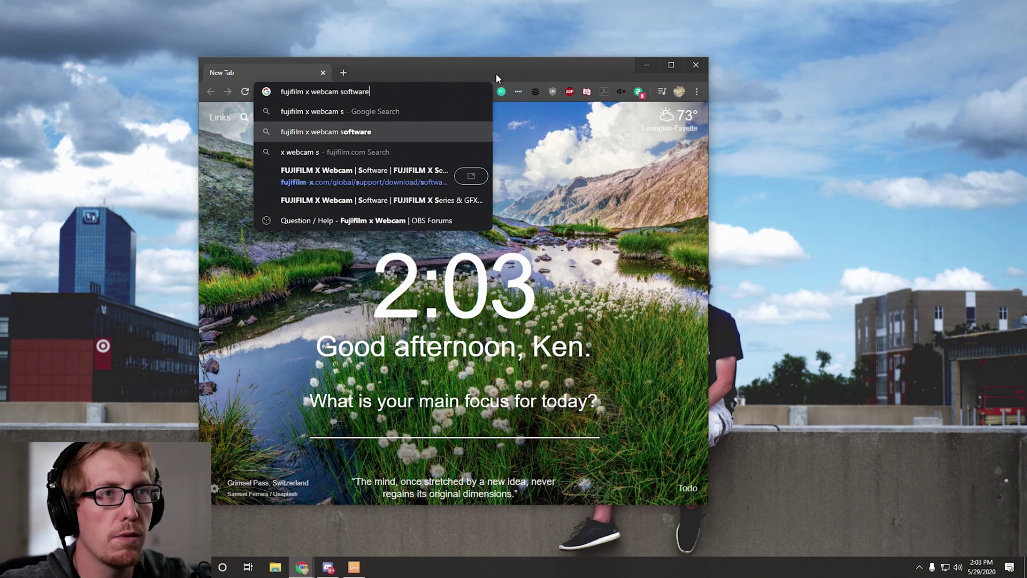
key("Return")
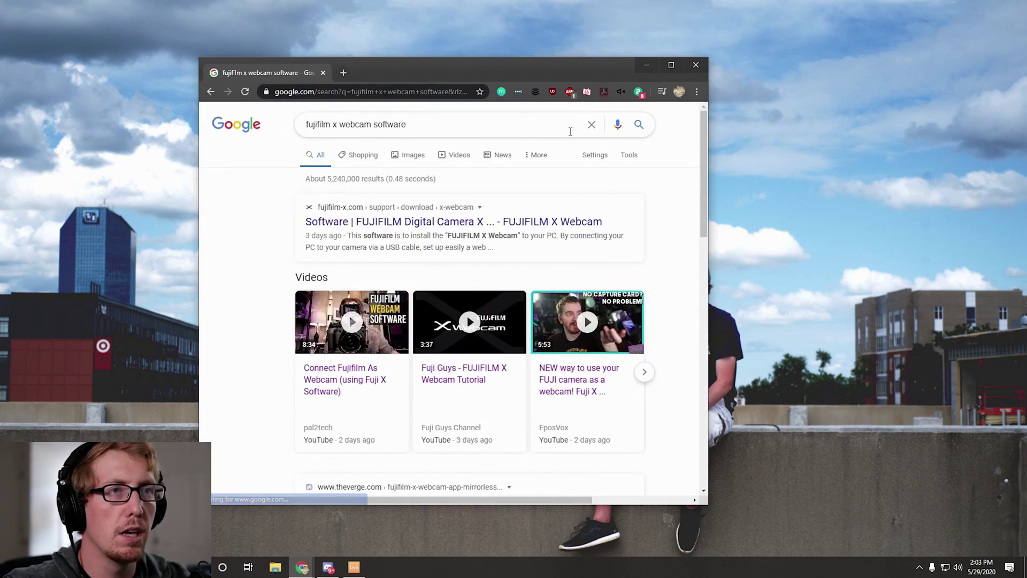
left_click(479, 227)
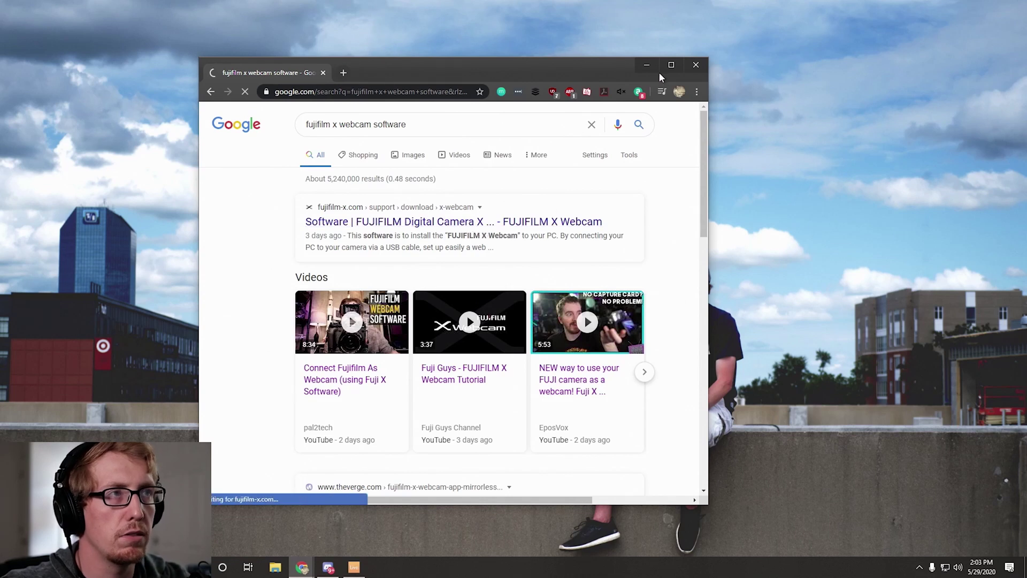
Maximize Chrome, agree to the licence and download XWebcamIns100.zip.
left_click(679, 64)
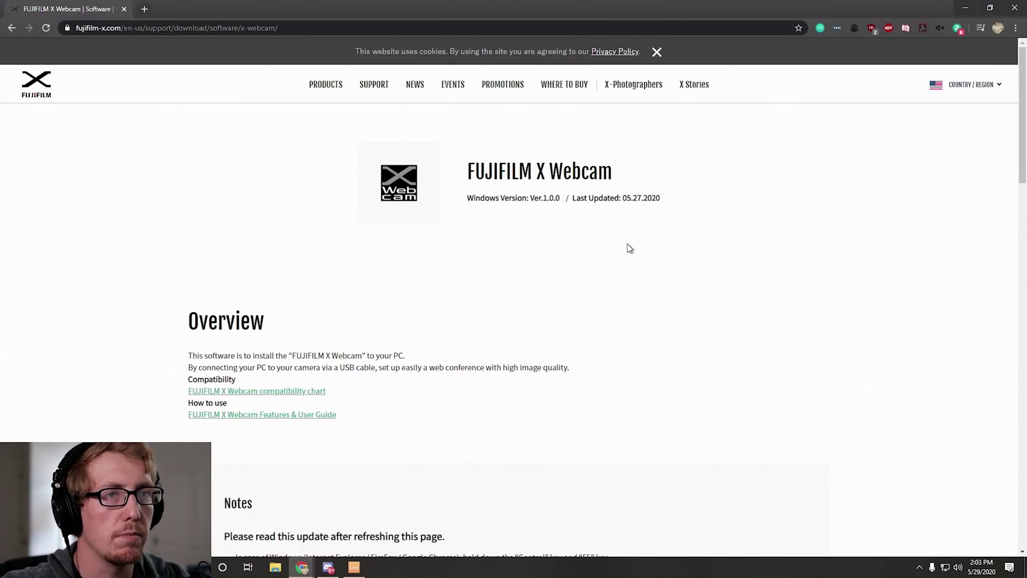
scroll(621, 252, "down", 5)
scroll(618, 259, "down", 10)
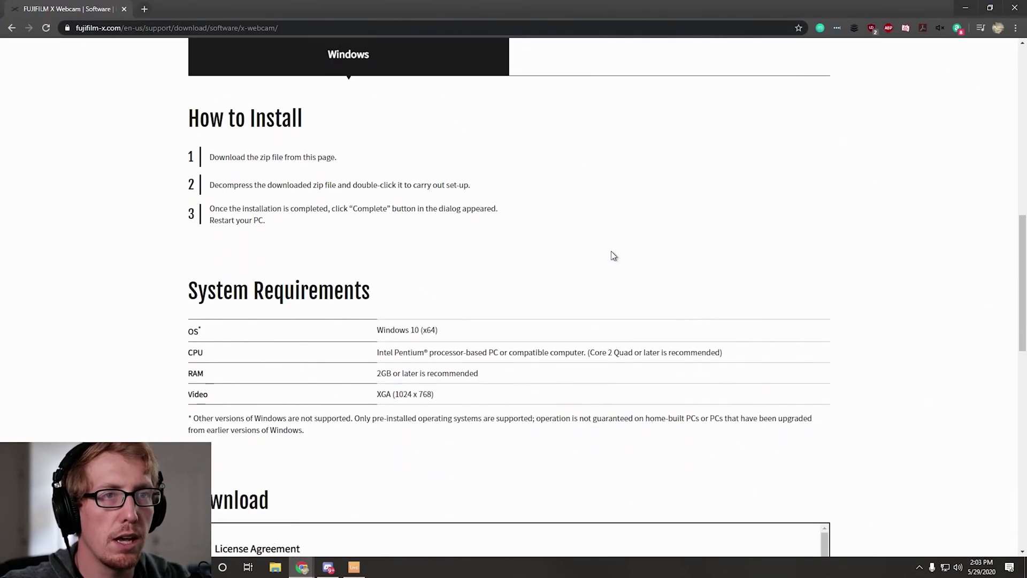
scroll(500, 229, "up", 4)
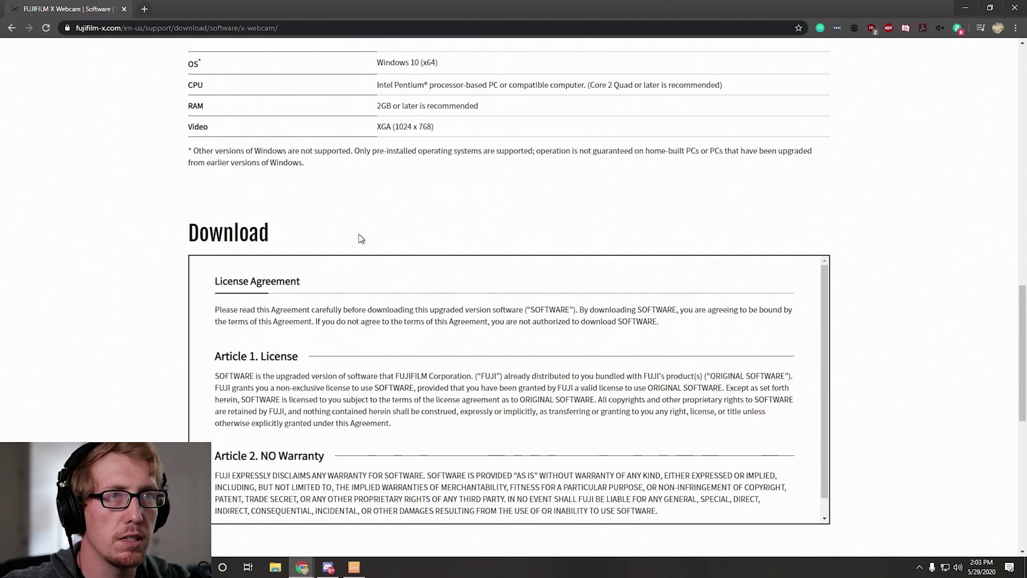
scroll(448, 321, "down", 3)
scroll(817, 331, "down", 4)
left_click(462, 261)
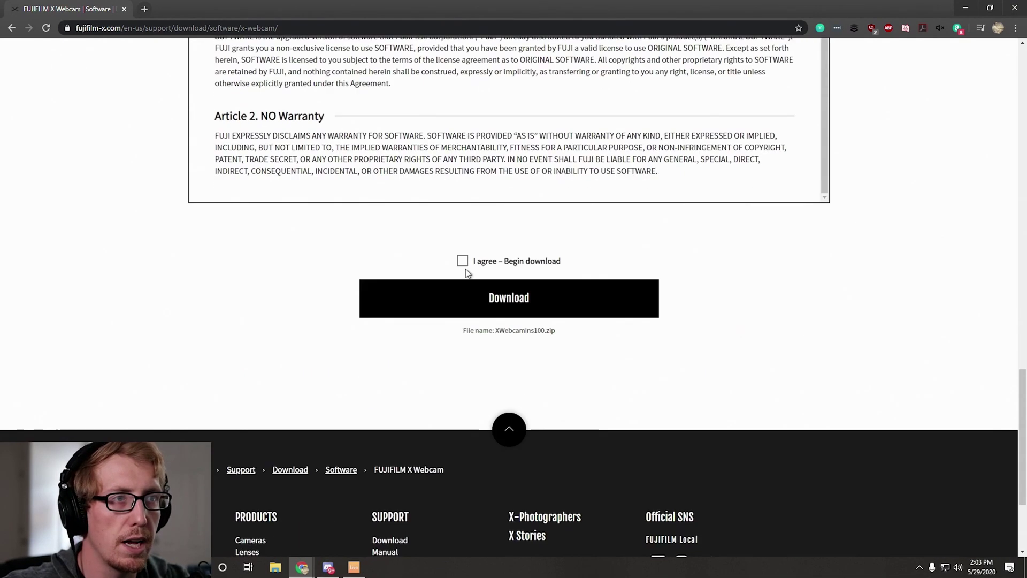
left_click(484, 300)
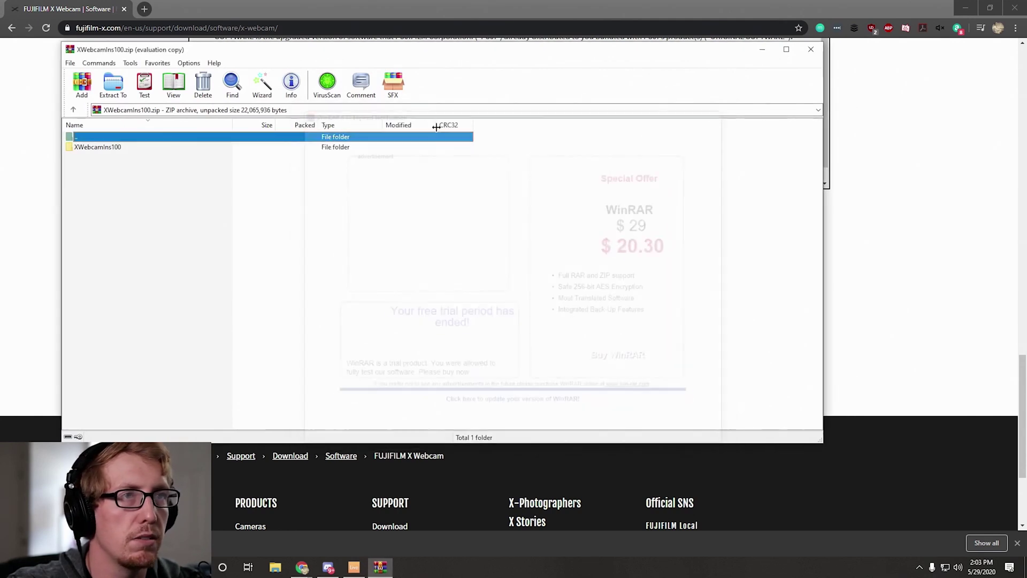
Run setup.exe from the archive's XWebcamIns100 > XWebcamIns100_EN folder in WinRAR.
double_click(173, 148)
left_click(140, 158)
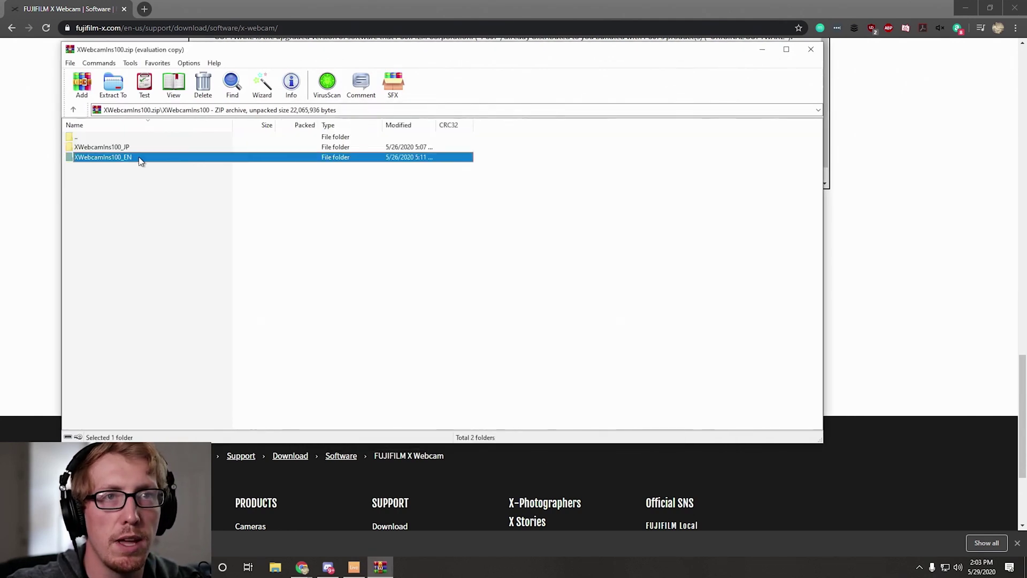
double_click(140, 159)
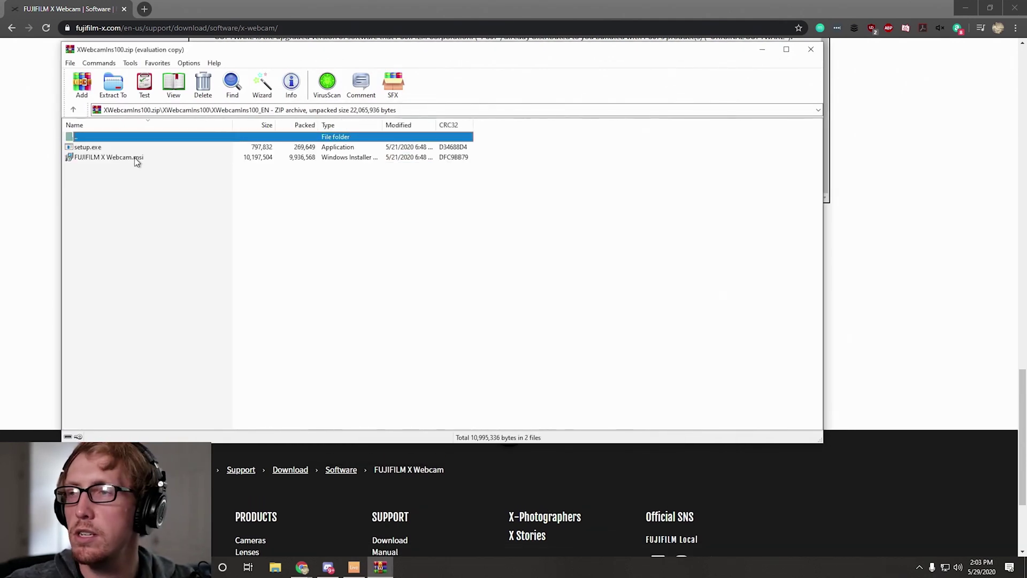
double_click(110, 148)
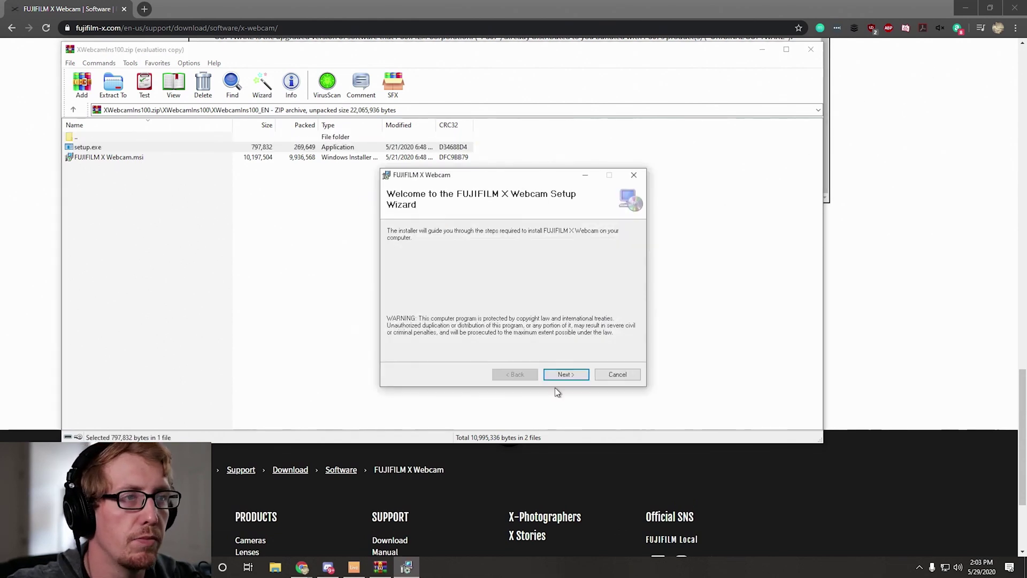
Install FUJIFILM X Webcam with the default settings and decline the restart.
left_click(564, 374)
left_click(513, 354)
left_click(571, 374)
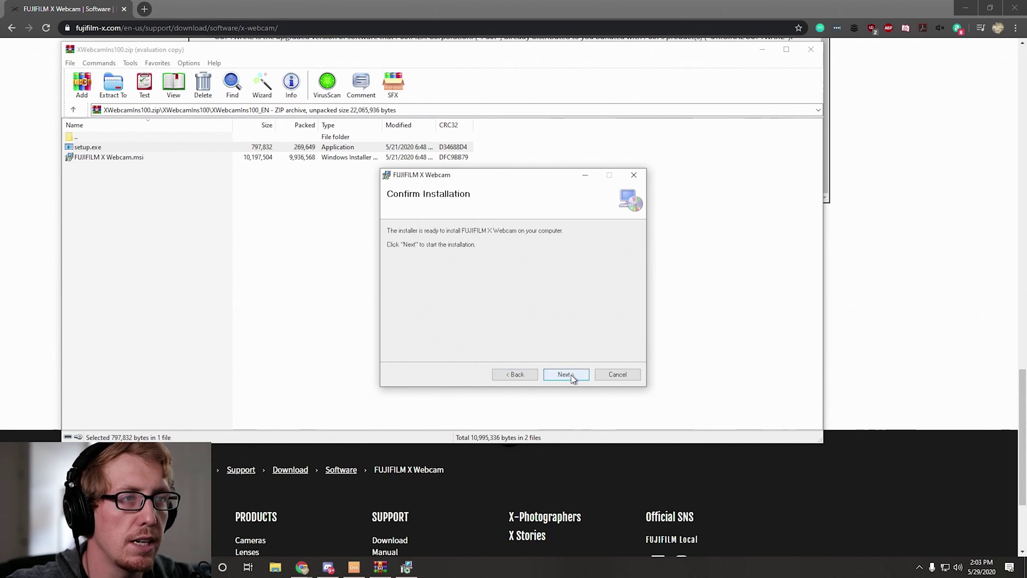
left_click(570, 375)
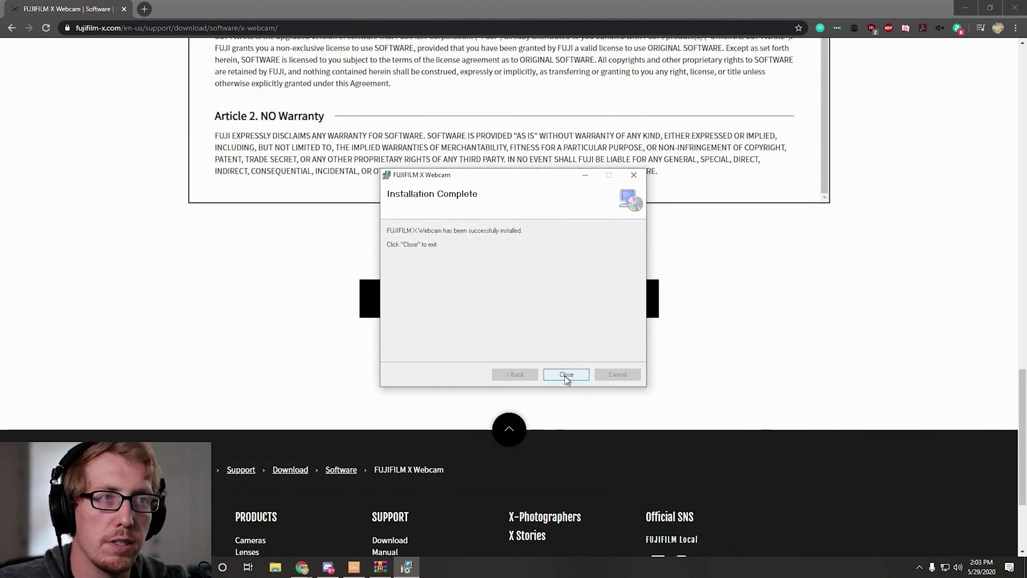
left_click(567, 374)
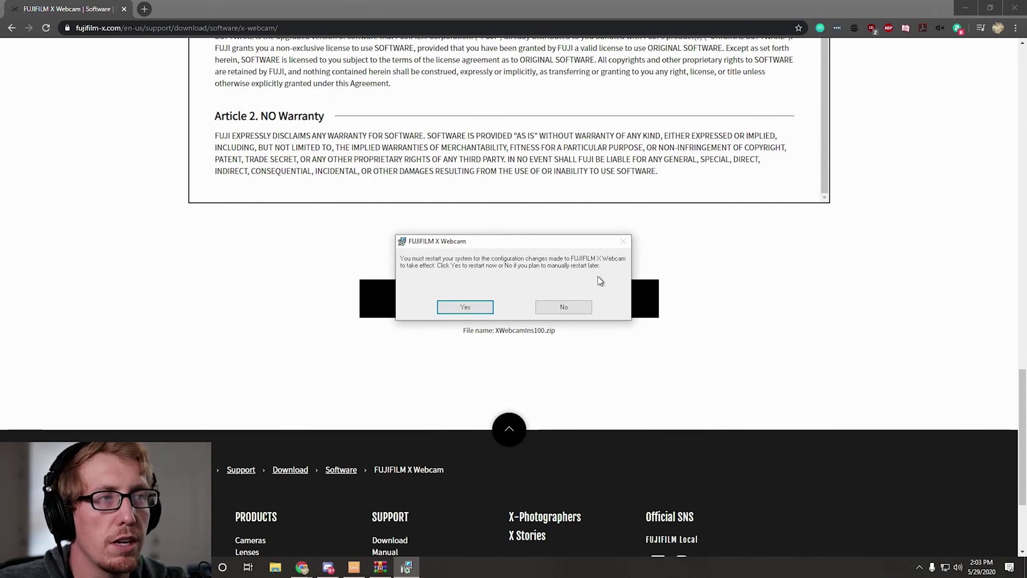
left_click(559, 308)
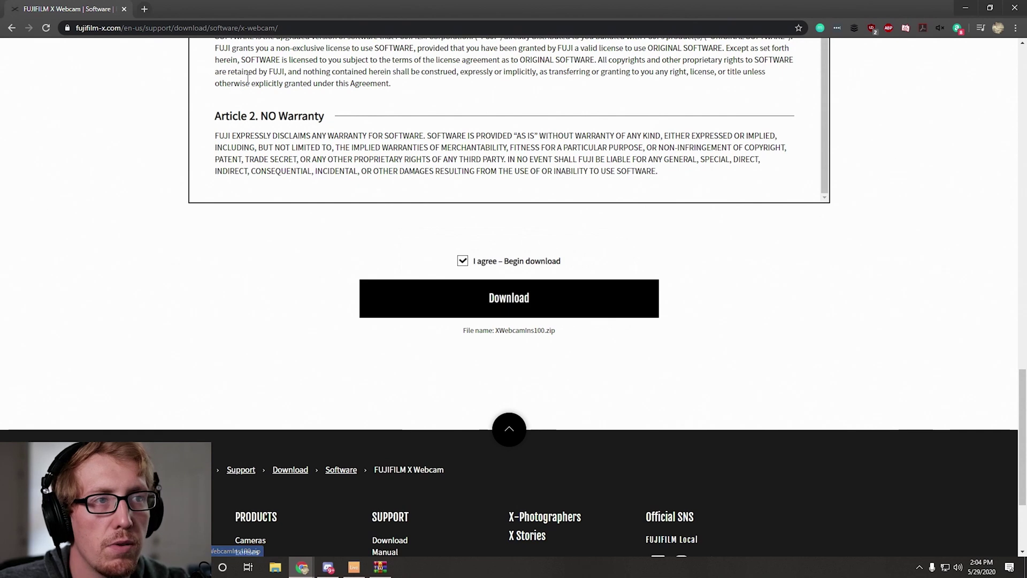
left_click(156, 30)
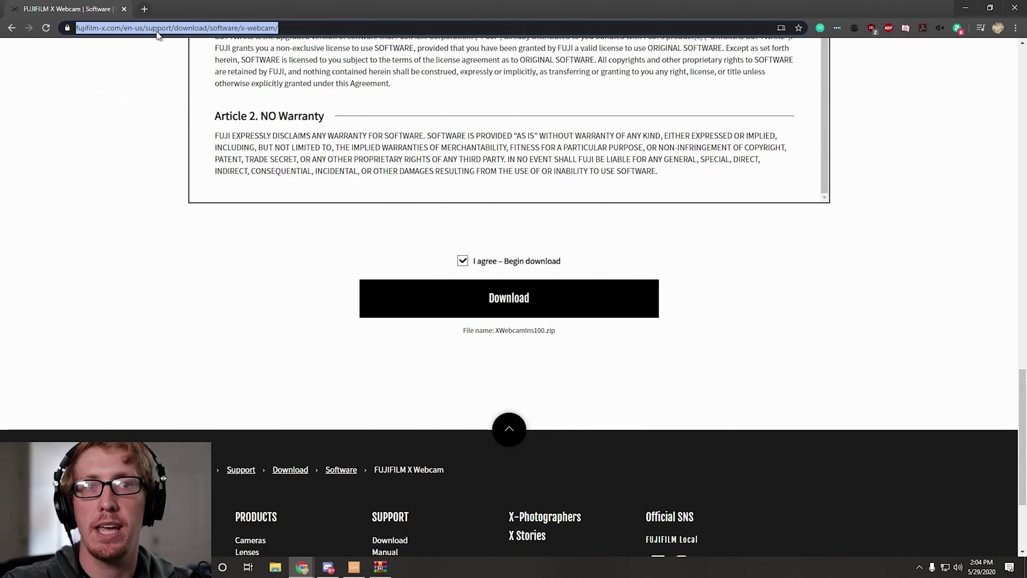
Search Google for 'manycam' and download the free Windows installer from manycam.com.
type("m")
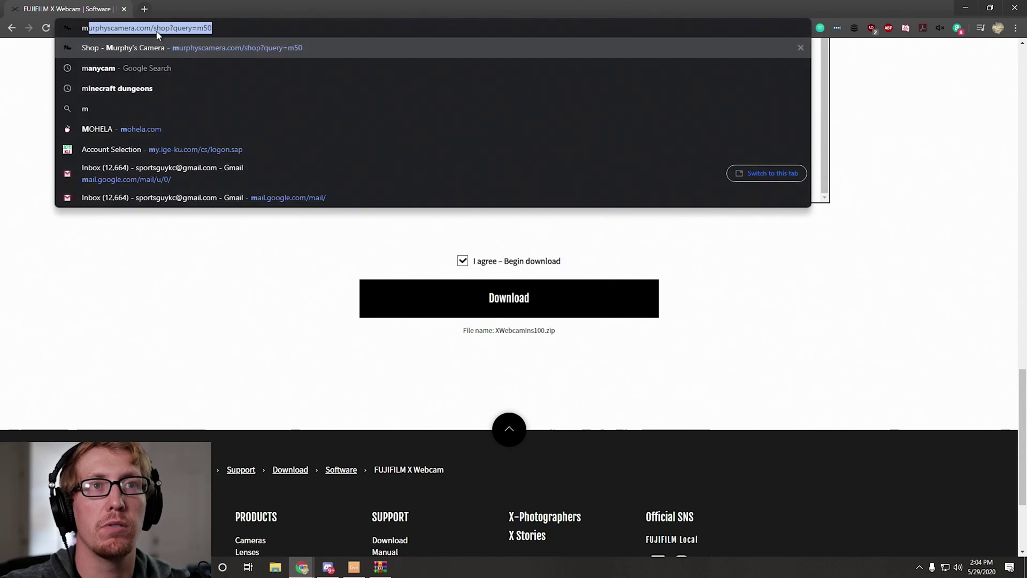
type("anycam")
key("Return")
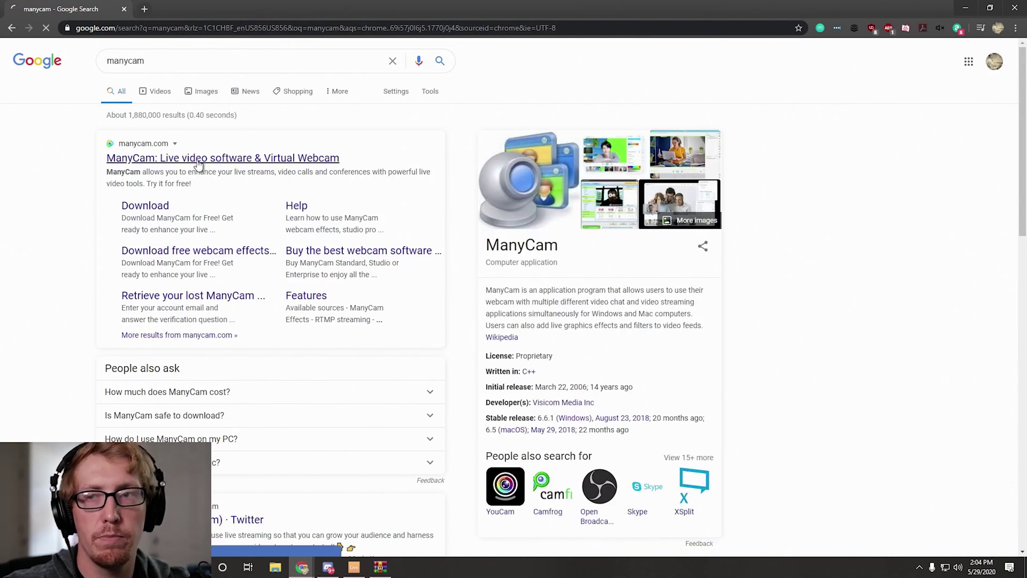
left_click(198, 161)
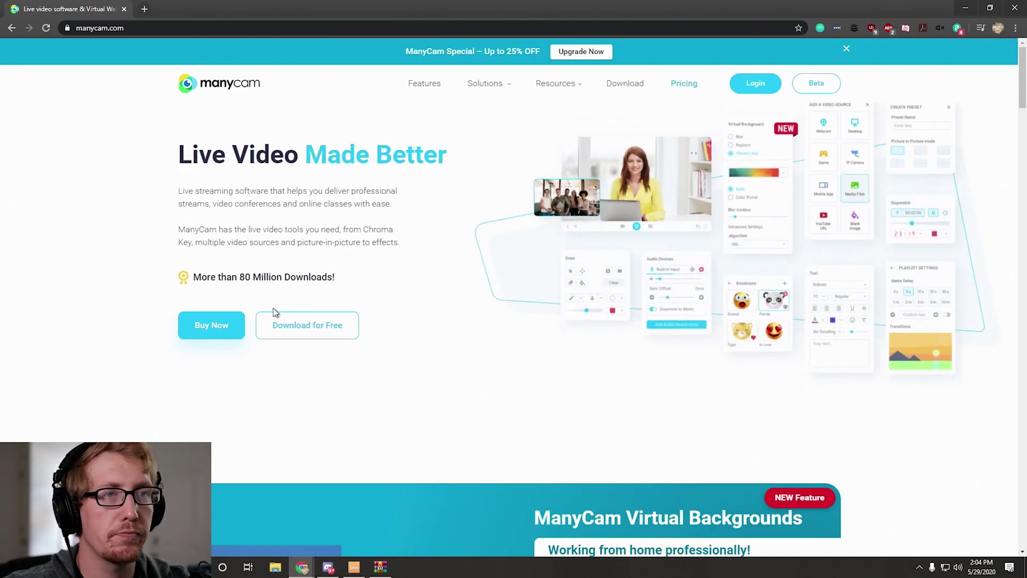
left_click(308, 327)
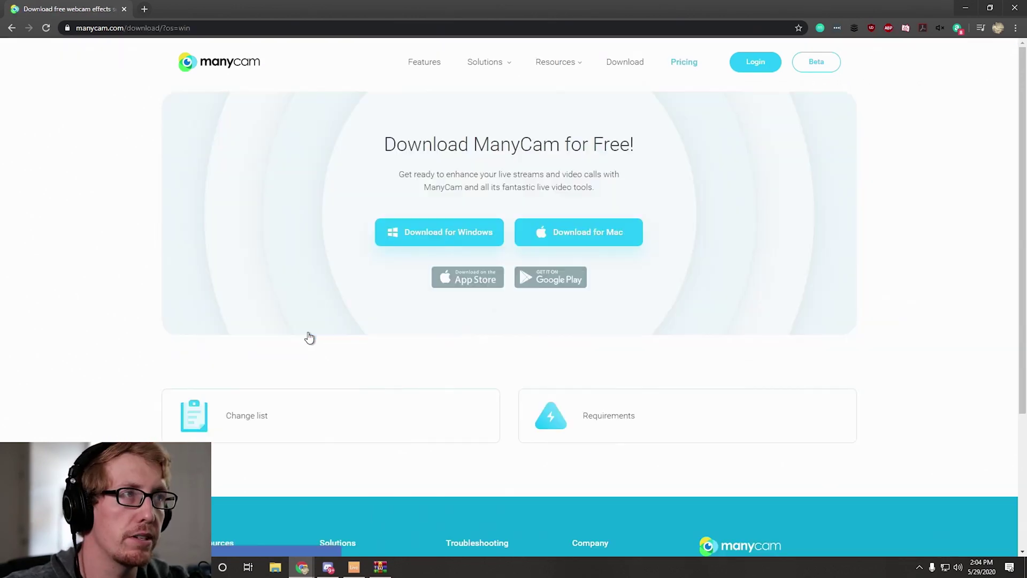
left_click(452, 239)
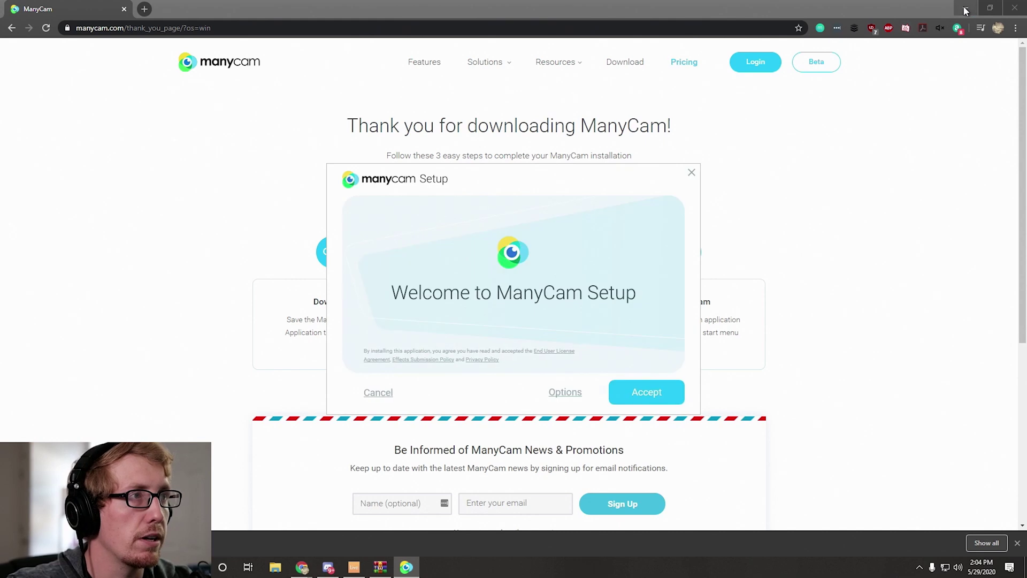
Accept the ManyCam Setup terms, let it install, and finish to launch ManyCam.
left_click(943, 15)
left_click(966, 8)
left_click(646, 392)
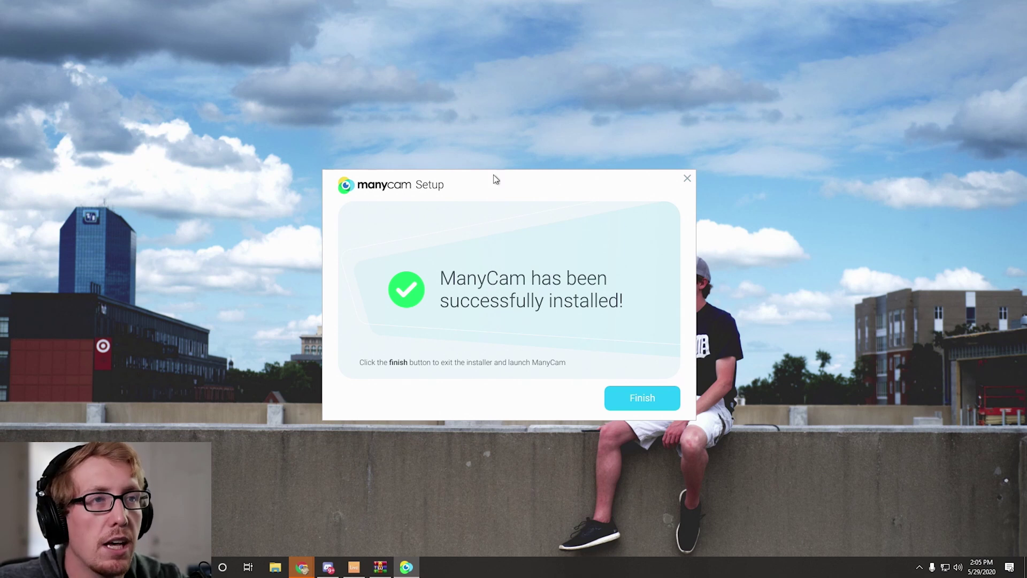
left_click_drag(471, 190, 468, 165)
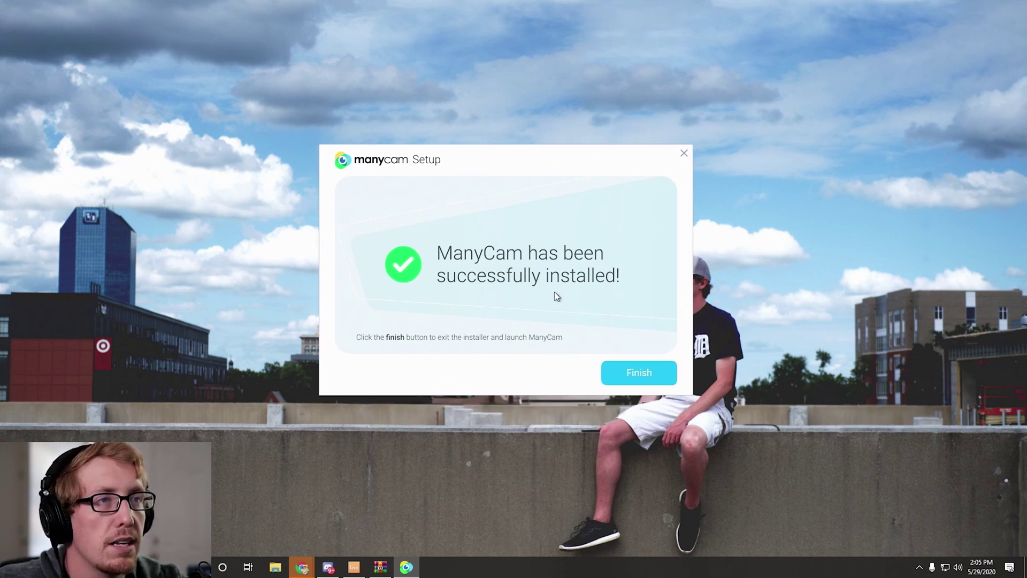
left_click(633, 375)
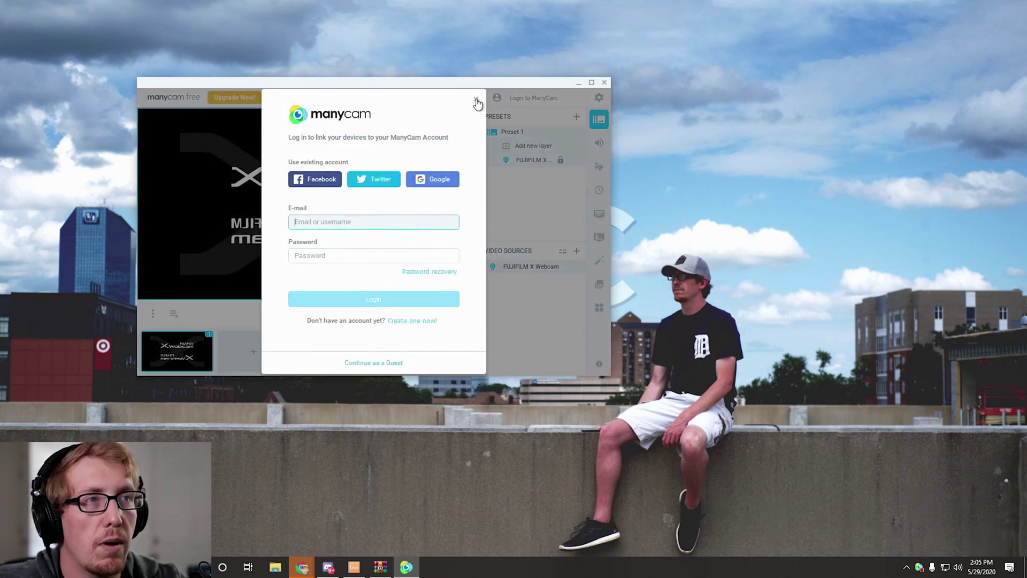
Close the ManyCam login prompt and minimize ManyCam, leaving FUJIFILM X Webcam as its source.
left_click(476, 100)
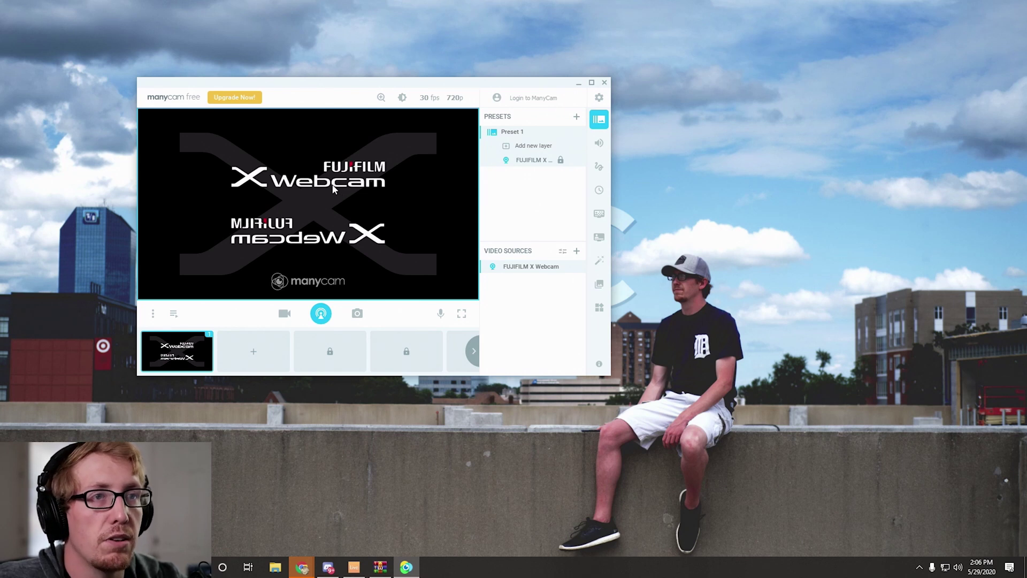
left_click(580, 86)
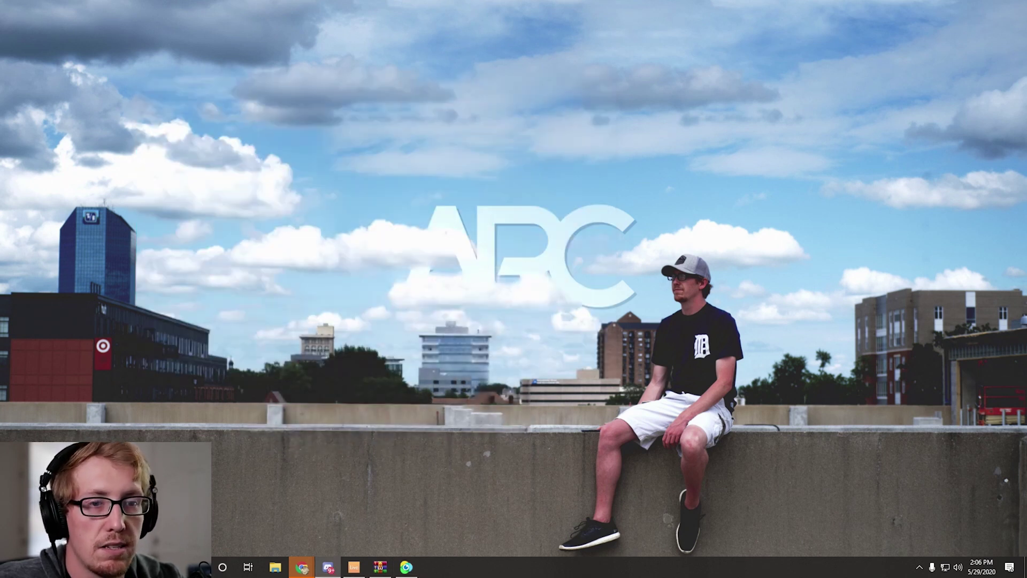
Launch OBS Studio through Windows search.
key("super+s")
type("obs")
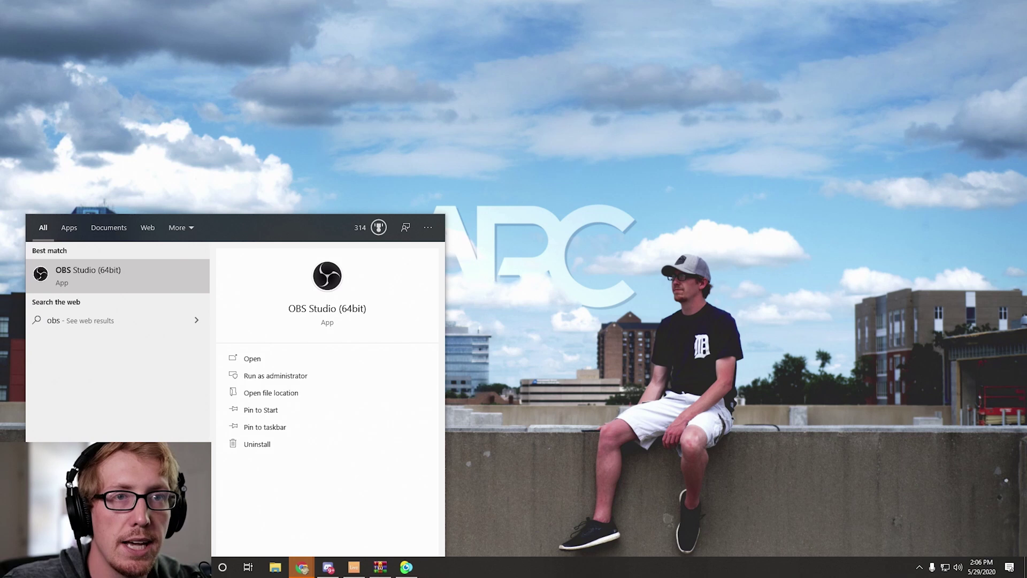
key("Return")
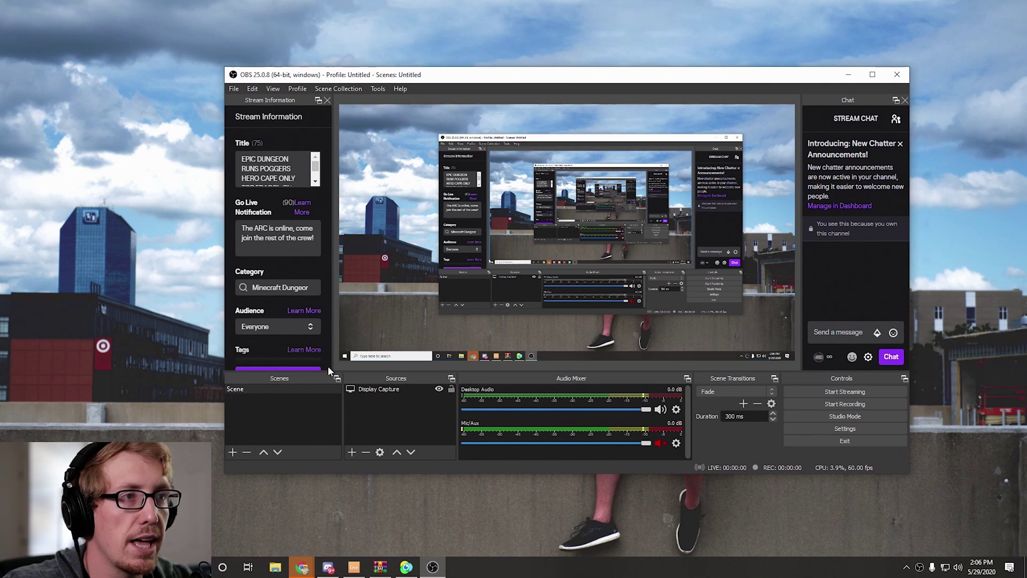
Add a Video Capture Device source named 'Fuji Cam'.
left_click(351, 453)
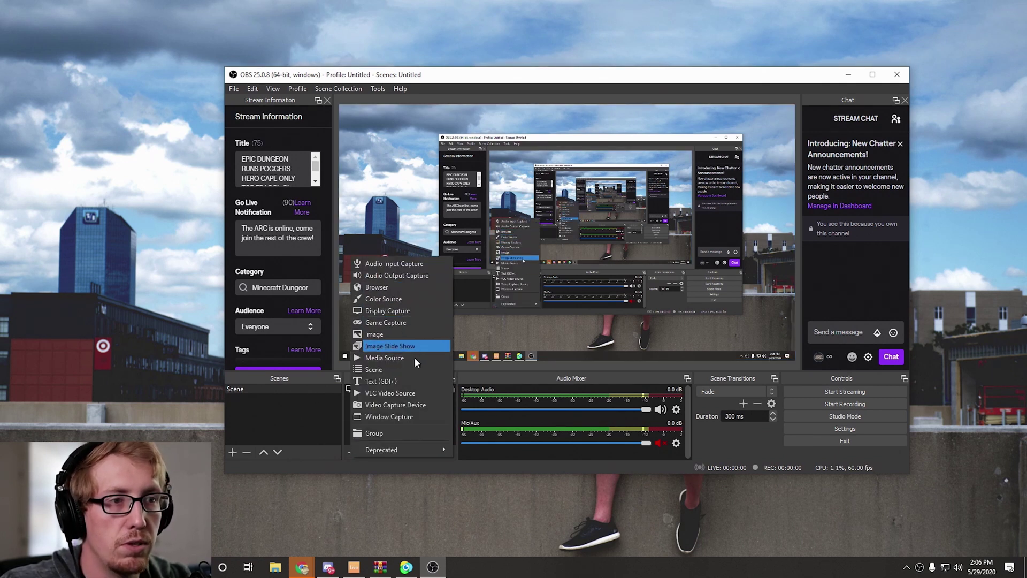
left_click(414, 402)
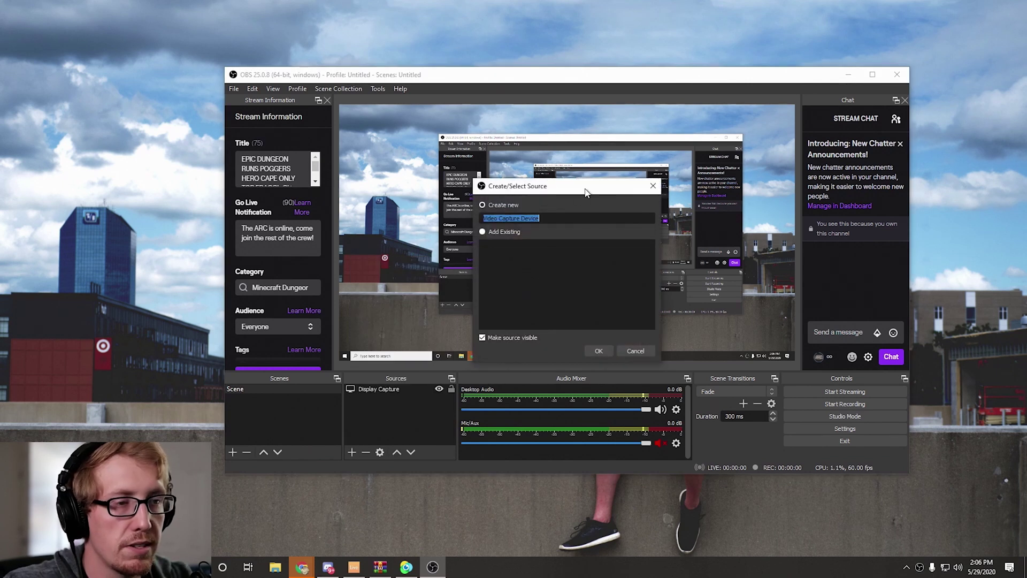
type("Fuji Cam,")
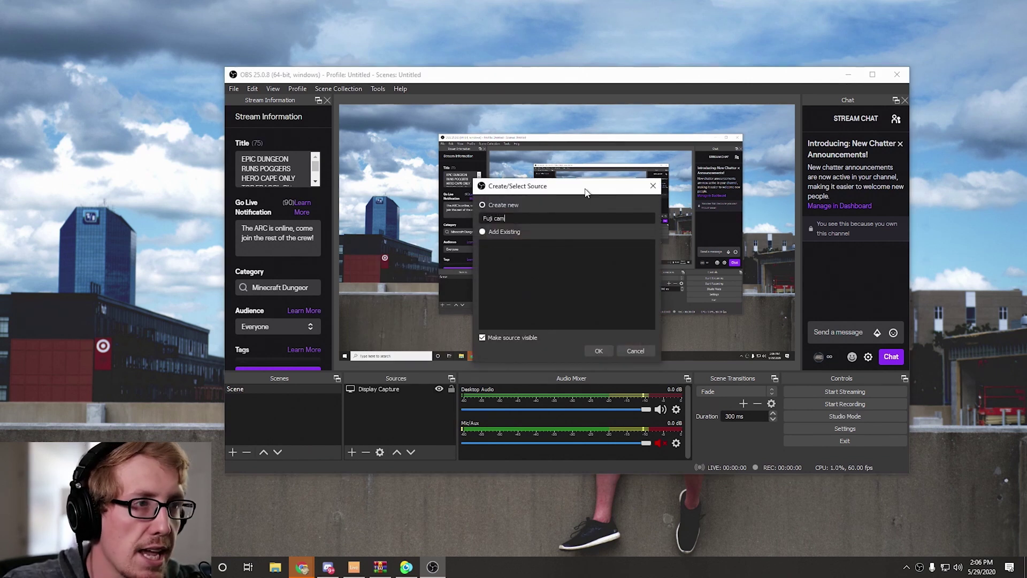
key("BackSpace")
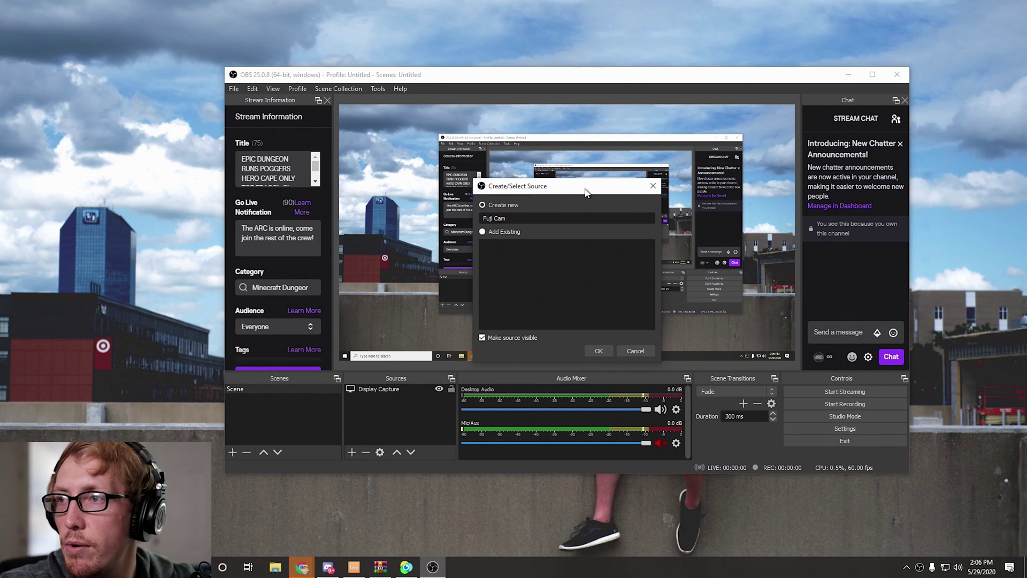
Create the Fuji Cam source and select FUJIFILM X Webcam as its device.
left_click(598, 351)
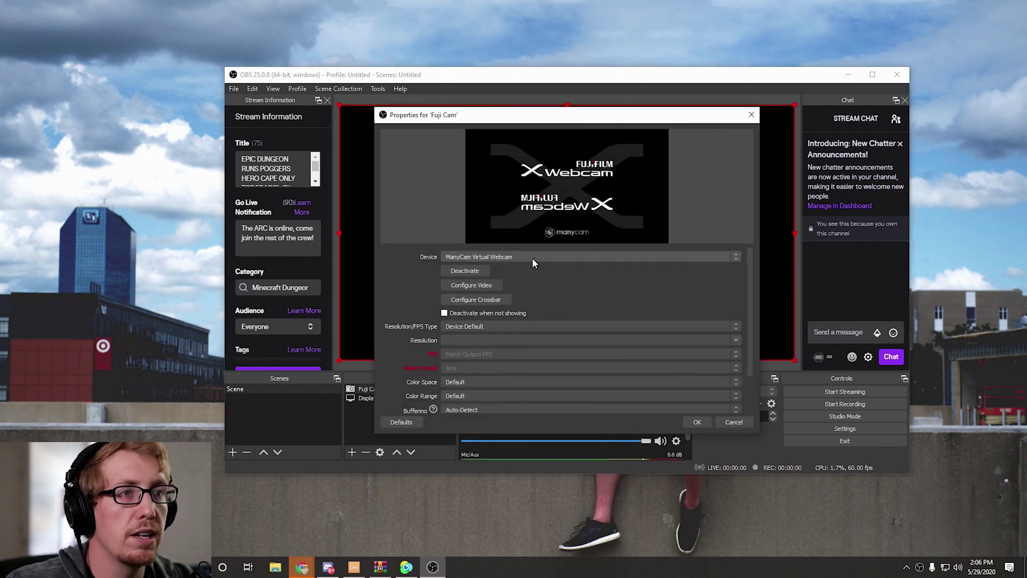
left_click(533, 258)
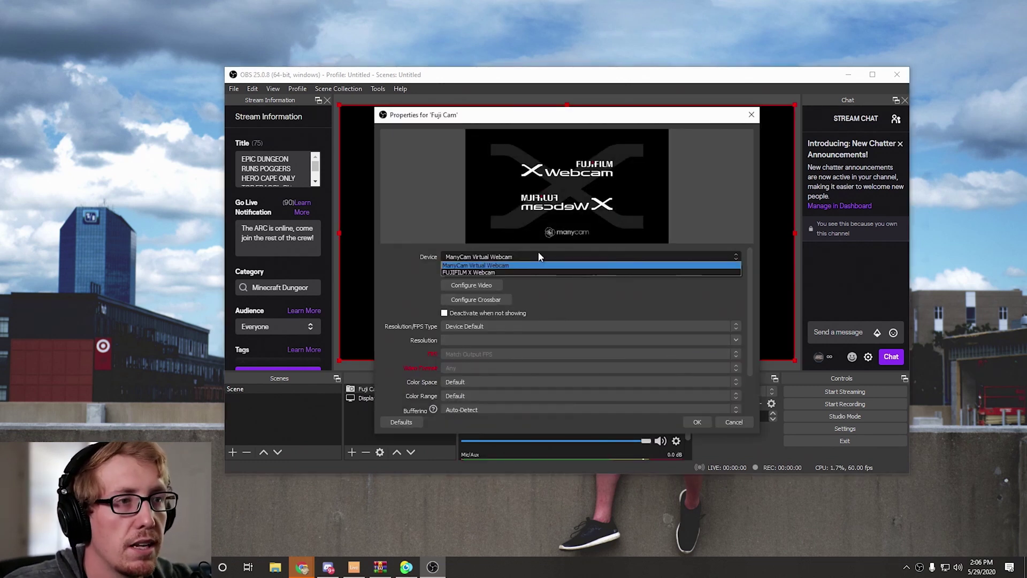
left_click(502, 274)
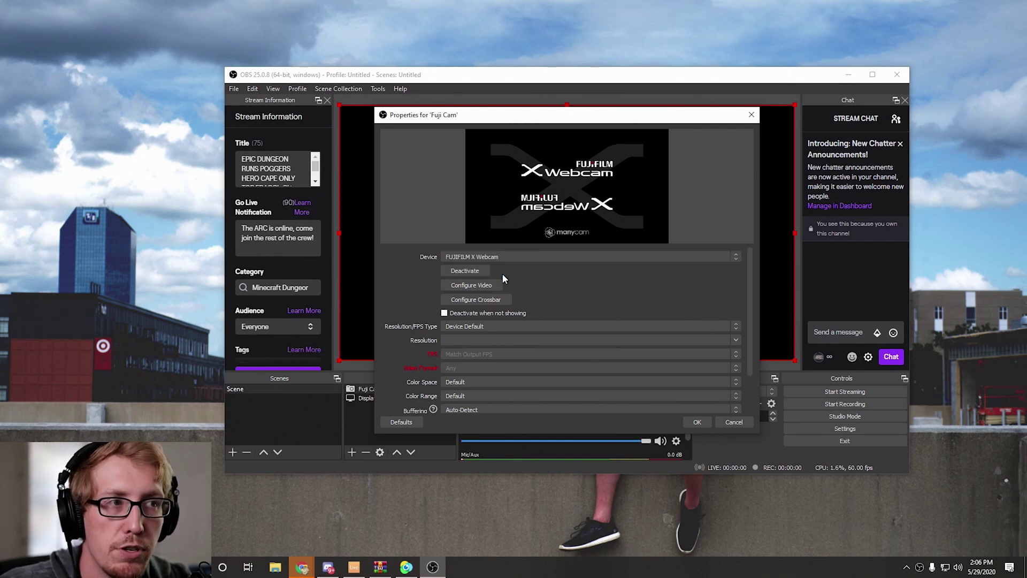
left_click(575, 258)
left_click(529, 272)
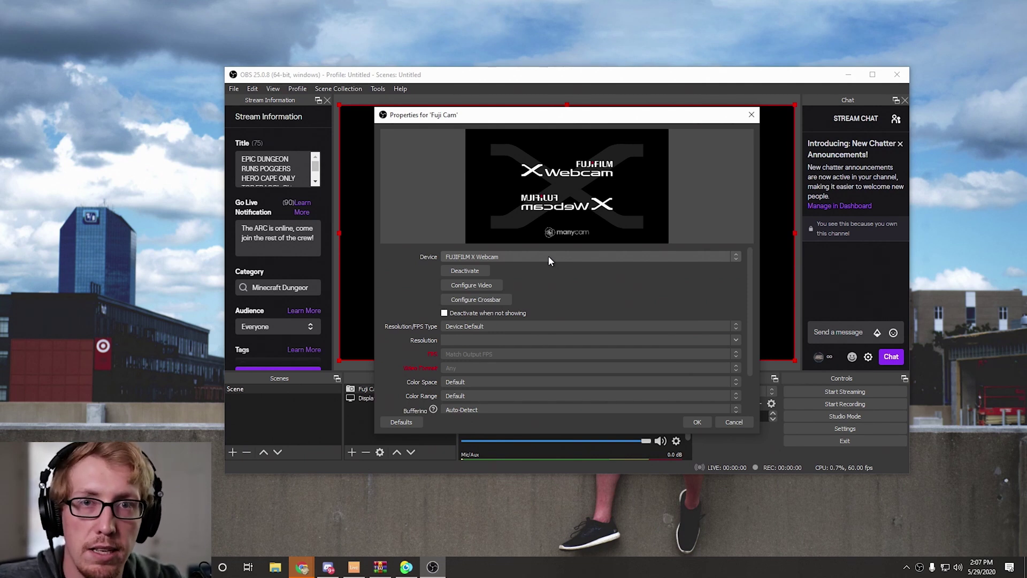
Switch the Fuji Cam device to ManyCam Virtual Webcam and apply the properties.
left_click(548, 256)
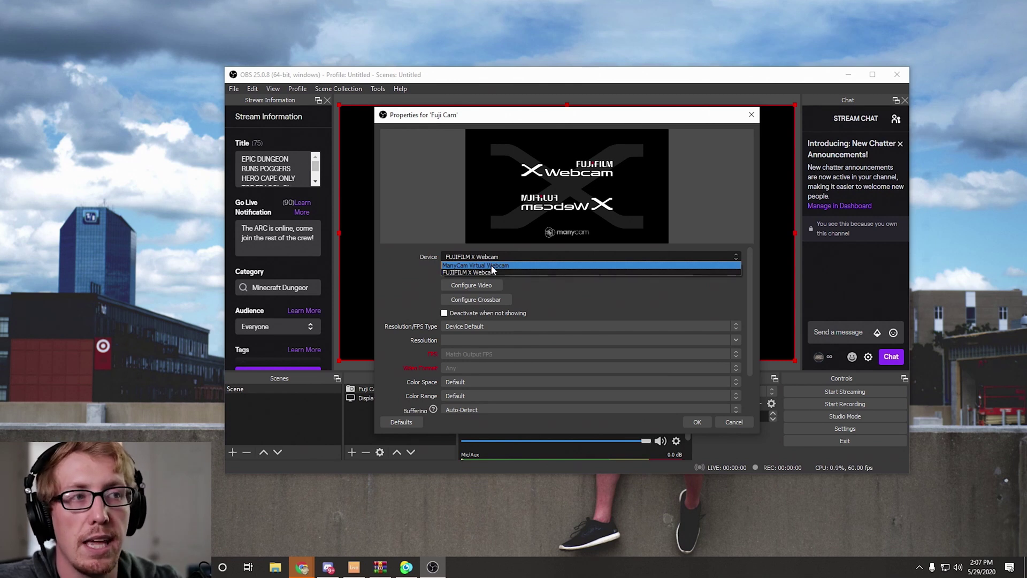
left_click(492, 265)
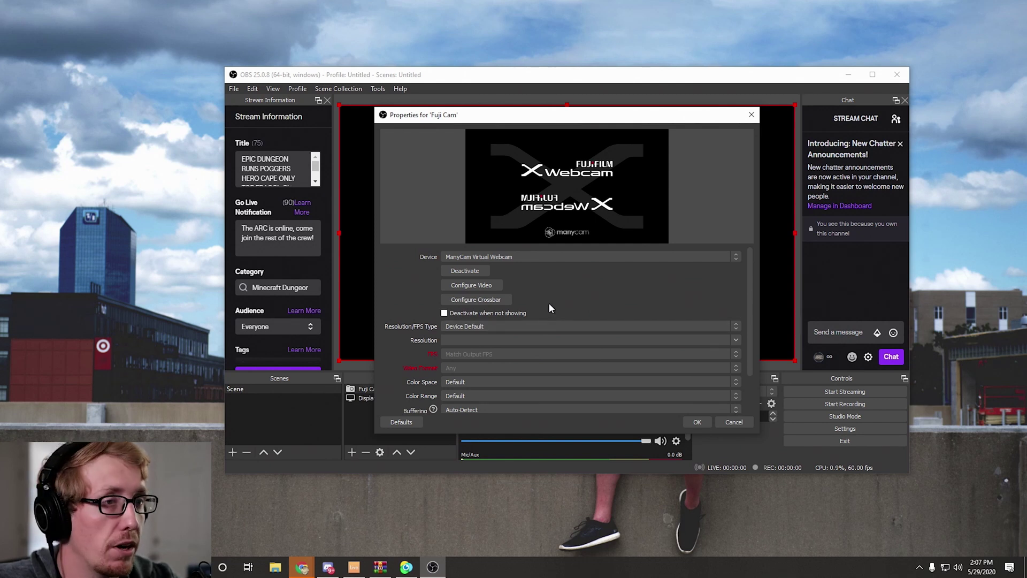
left_click(697, 422)
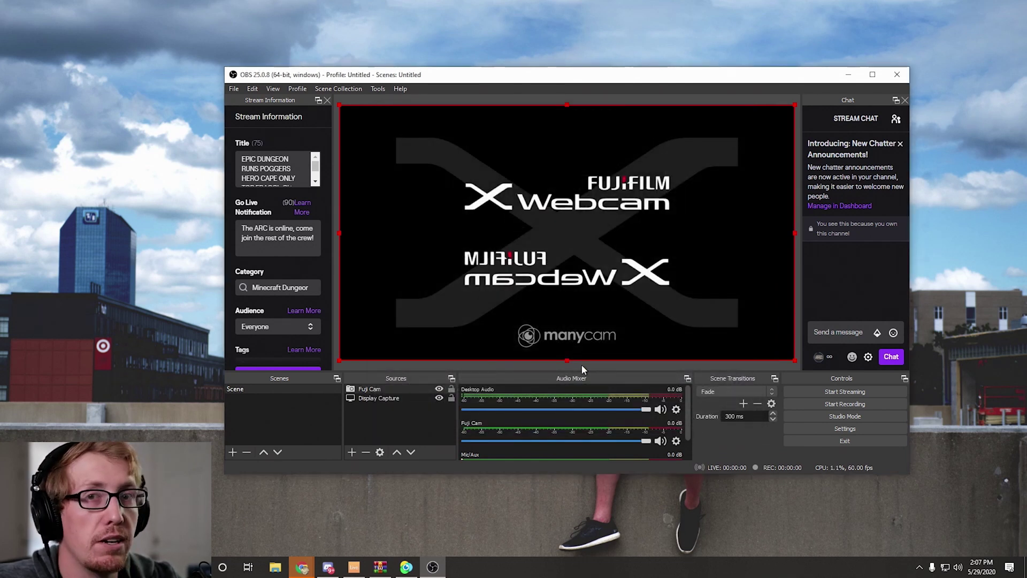